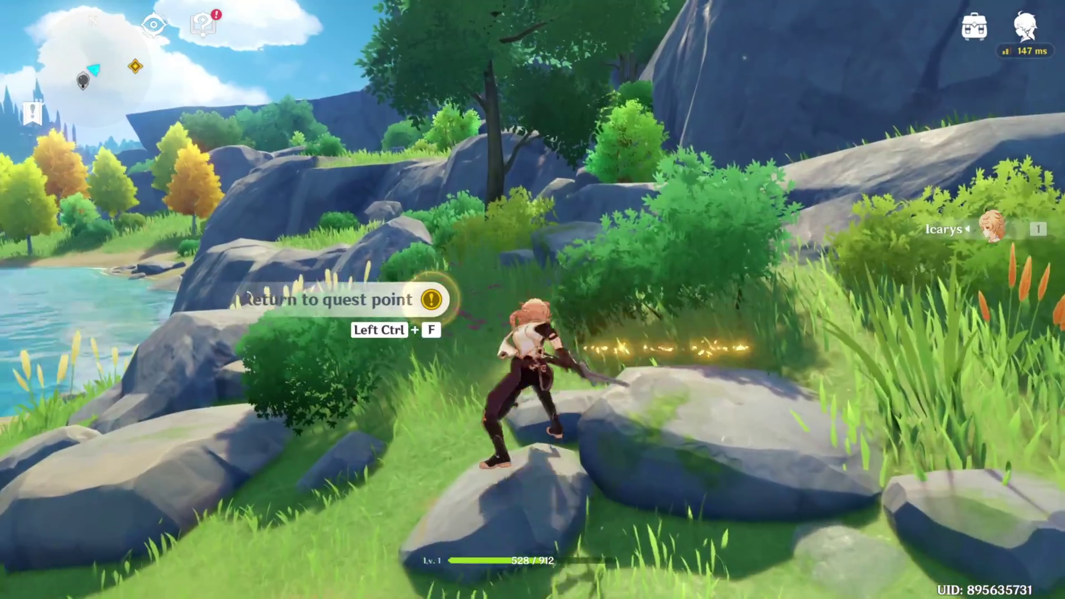
- Swing the sword twice, run toward the rocks, climb the tree trunk and drop onto the rock
{"action": "left_click", "coordinate": [533, 300]}
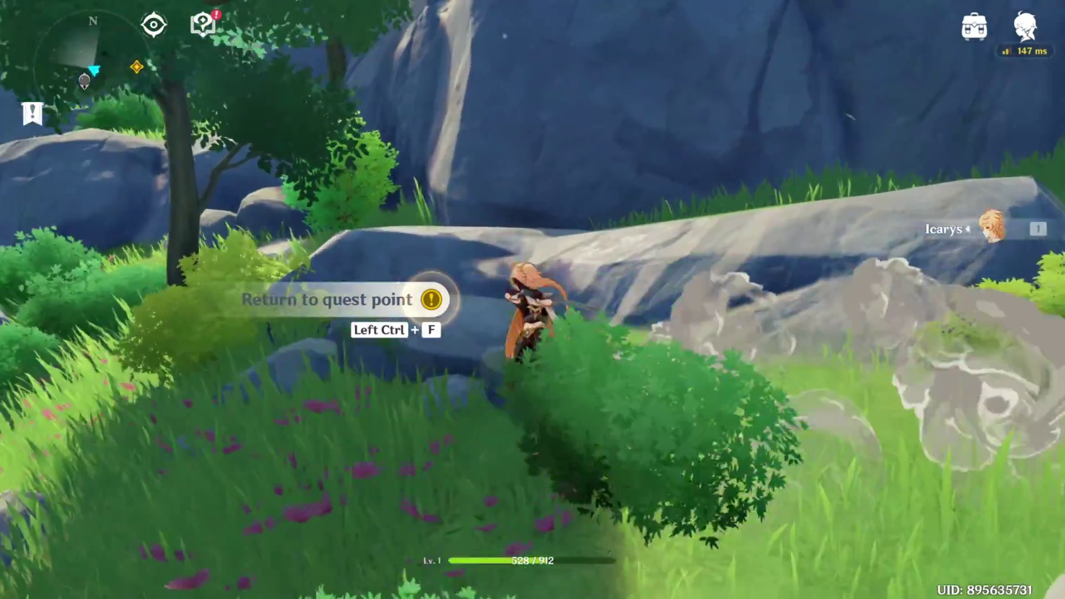
{"action": "left_click", "coordinate": [533, 300]}
{"action": "key", "text": "w"}
{"action": "key", "text": "w"}
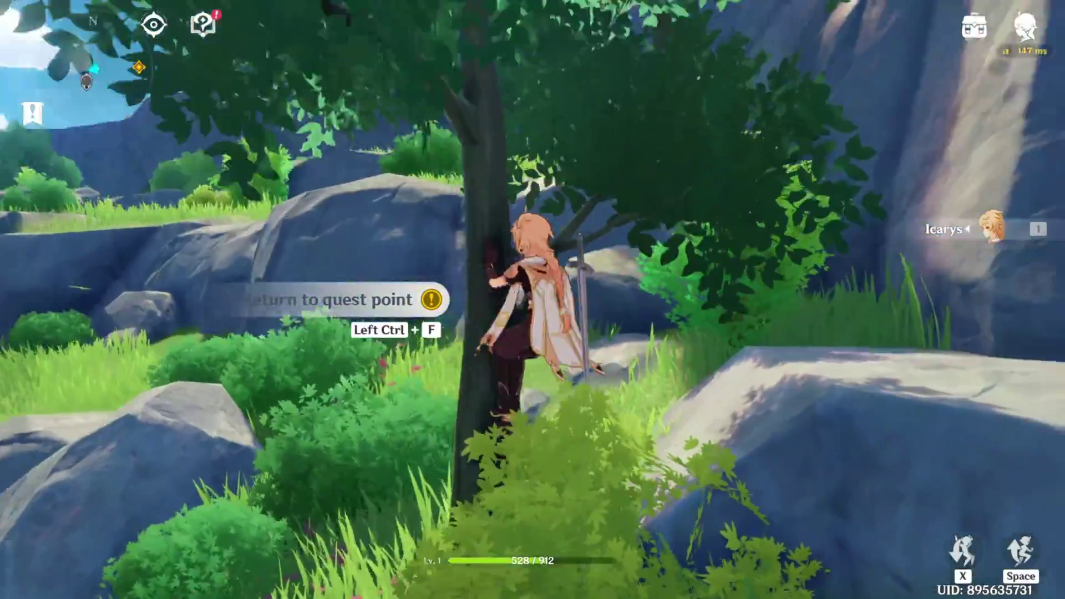
{"action": "key", "text": "s"}
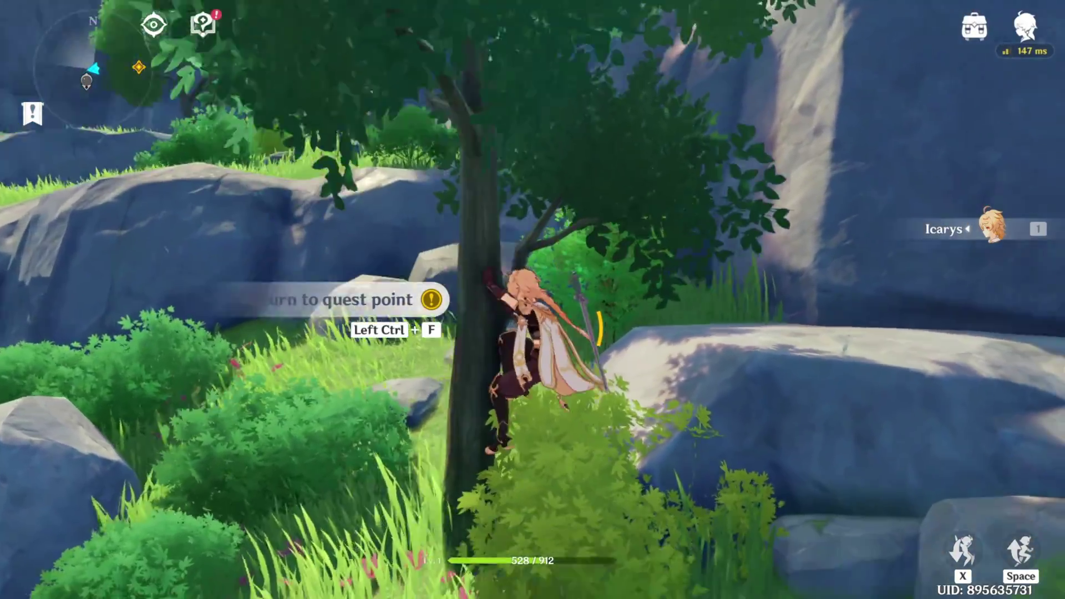
{"action": "key", "text": "w"}
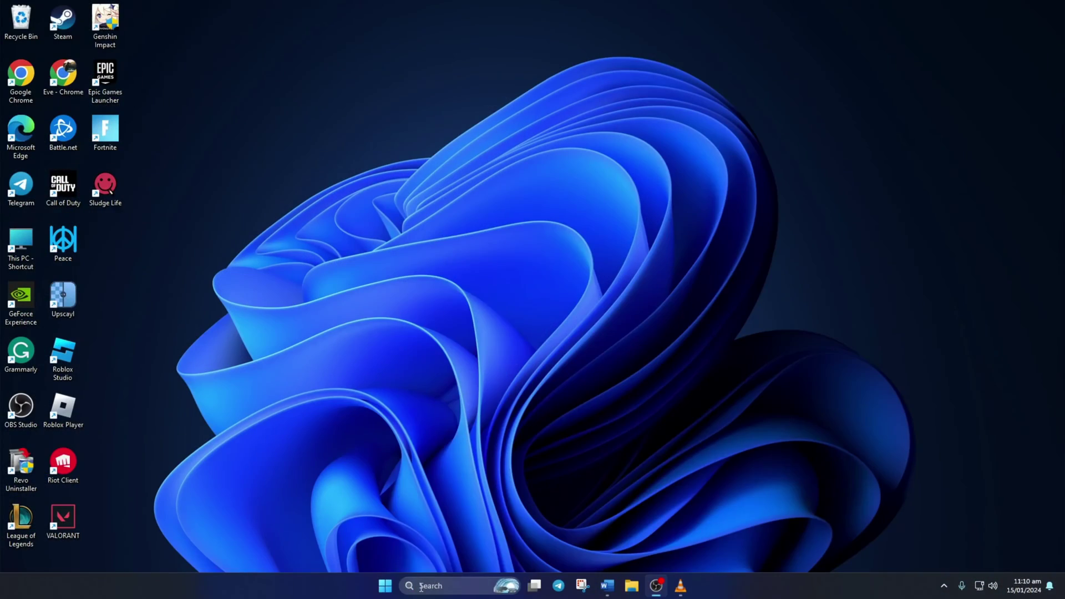
- Launch Command Prompt as administrator and maximize its window
{"action": "left_click", "coordinate": [420, 587]}
{"action": "type", "text": "cmd"}
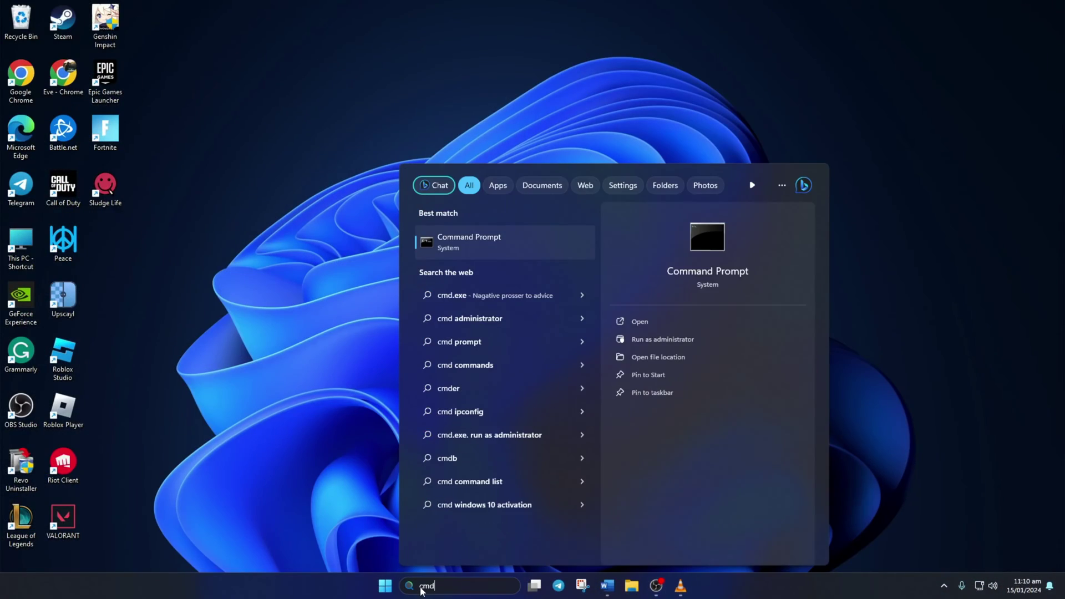
{"action": "right_click", "coordinate": [494, 243]}
{"action": "left_click", "coordinate": [561, 257]}
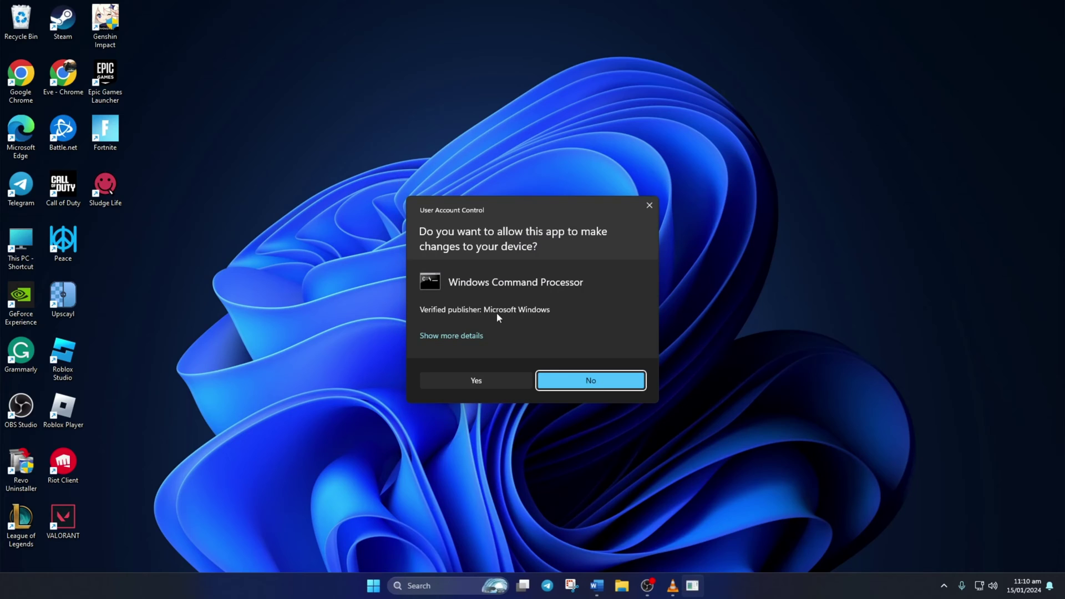
{"action": "left_click", "coordinate": [477, 381]}
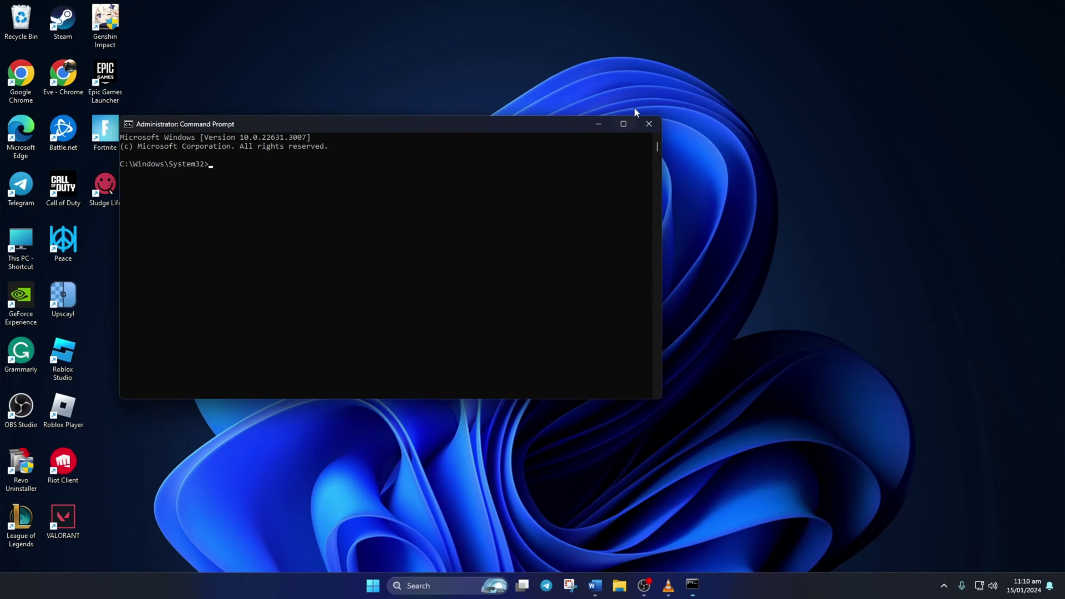
{"action": "left_click", "coordinate": [623, 123]}
{"action": "type", "text": "net"}
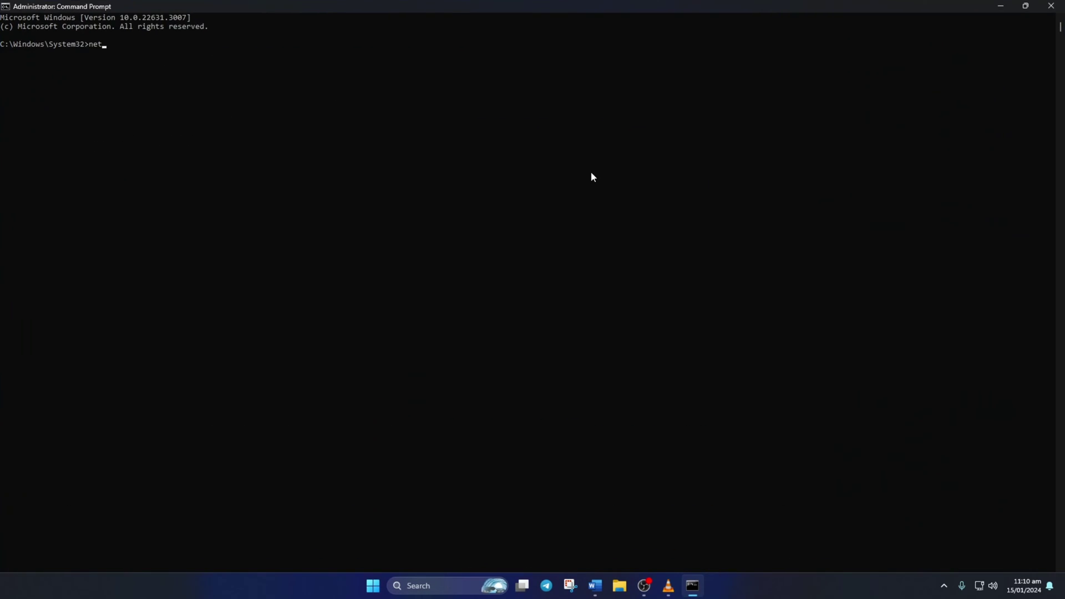
{"action": "type", "text": "sh winsock reset"}
- Run netsh winsock reset, ipconfig /flushdns, /release, /renew and netsh int ip reset
{"action": "key", "text": "Return"}
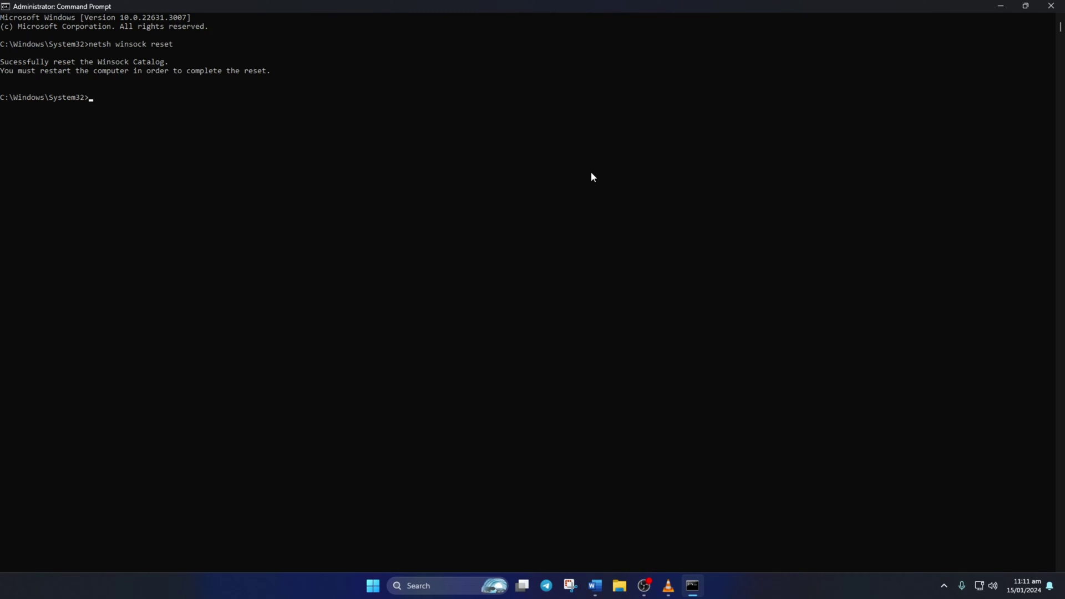
{"action": "type", "text": "ipconfig /flushdns"}
{"action": "key", "text": "Return"}
{"action": "type", "text": "pconfig /r"}
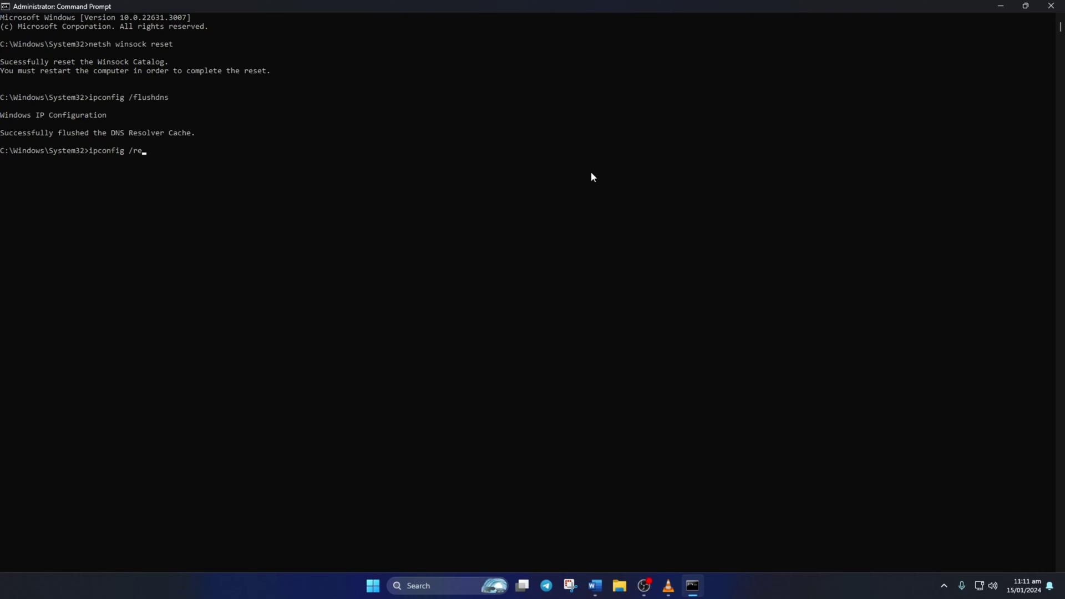
{"action": "type", "text": "eas"}
{"action": "key", "text": "Return"}
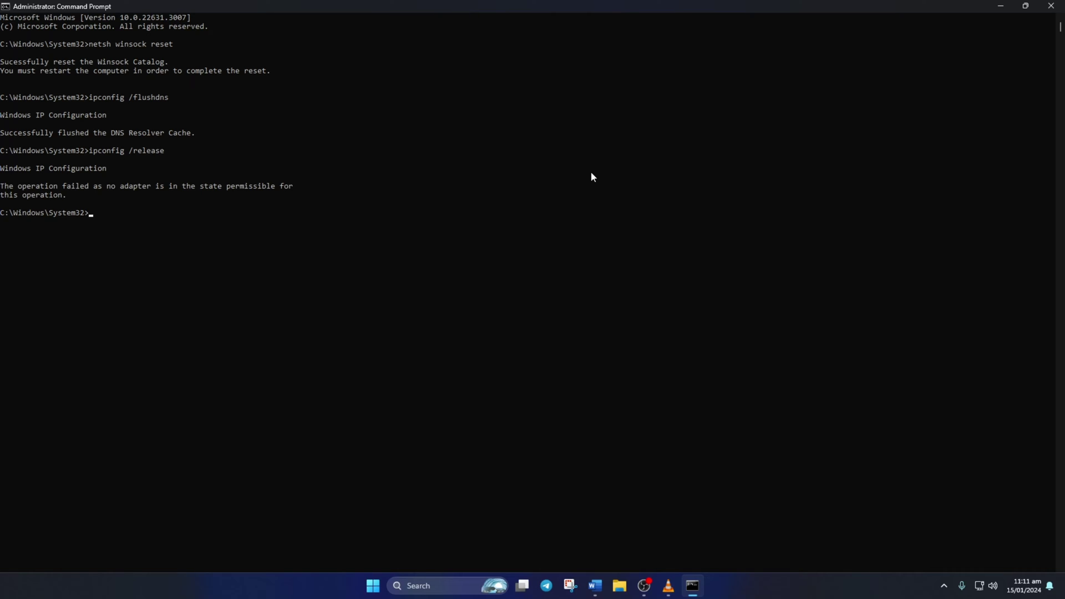
{"action": "type", "text": "ipconfig /renew"}
{"action": "key", "text": "Return"}
{"action": "type", "text": "netsh int"}
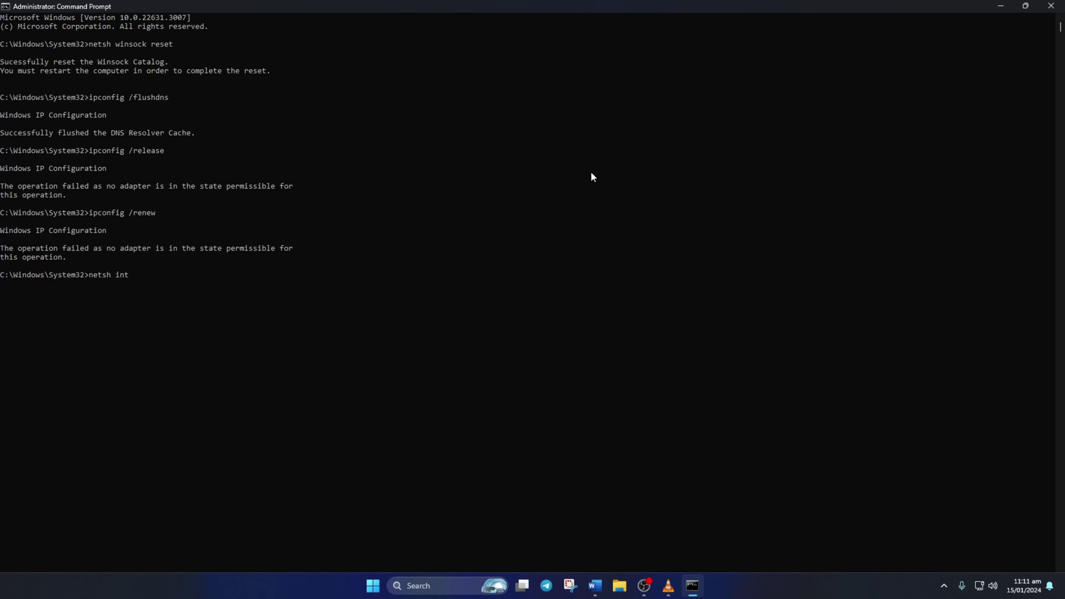
{"action": "type", "text": " ip reset"}
{"action": "key", "text": "Return"}
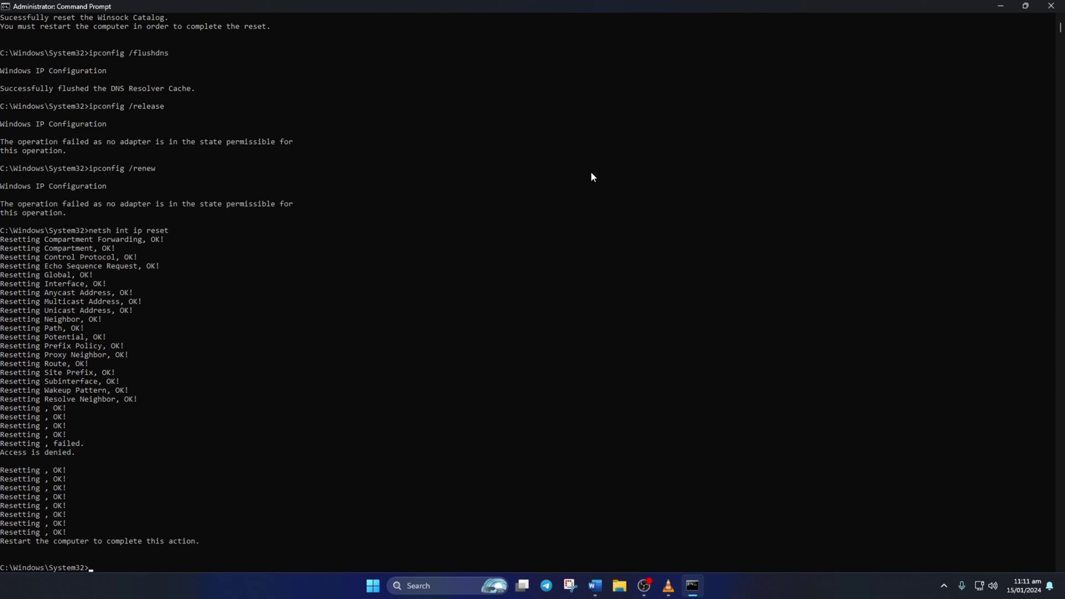
- Restart Windows from Start > Power, then select the Genshin Impact desktop shortcut
{"action": "left_click", "coordinate": [373, 587]}
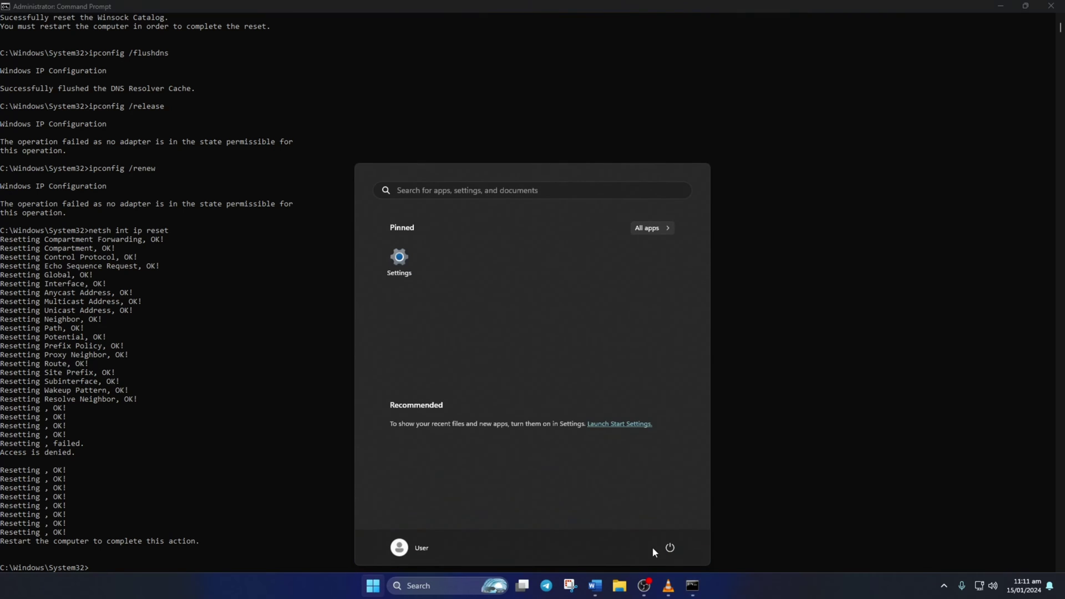
{"action": "left_click", "coordinate": [670, 547]}
{"action": "left_click", "coordinate": [703, 524]}
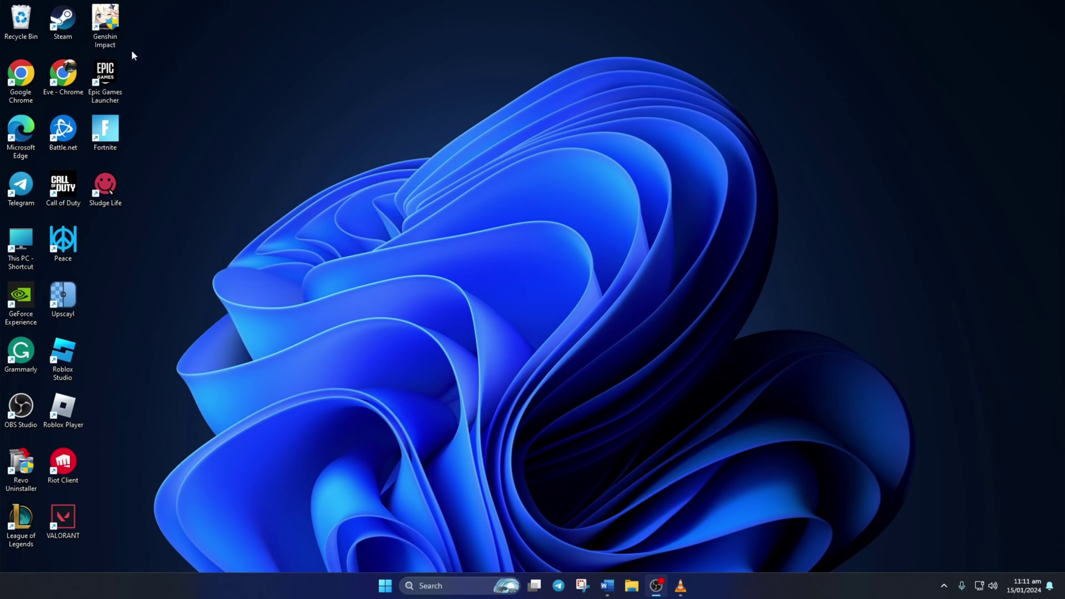
{"action": "left_click", "coordinate": [106, 25]}
- Open the Genshin Impact shortcut's file location and copy the game folder path
{"action": "right_click", "coordinate": [103, 20]}
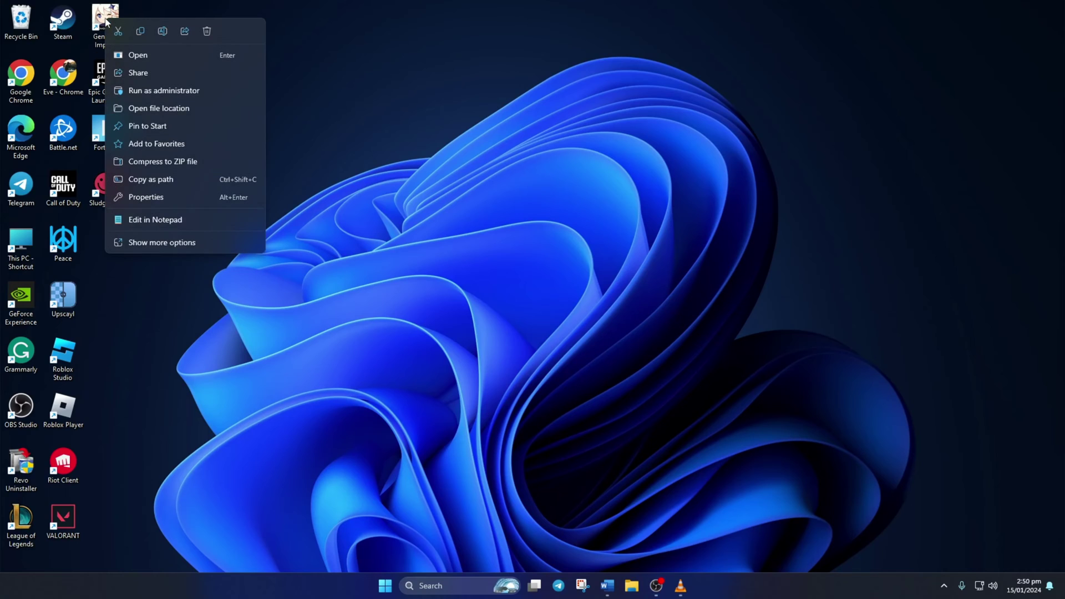
{"action": "left_click", "coordinate": [180, 115]}
{"action": "left_click", "coordinate": [492, 31]}
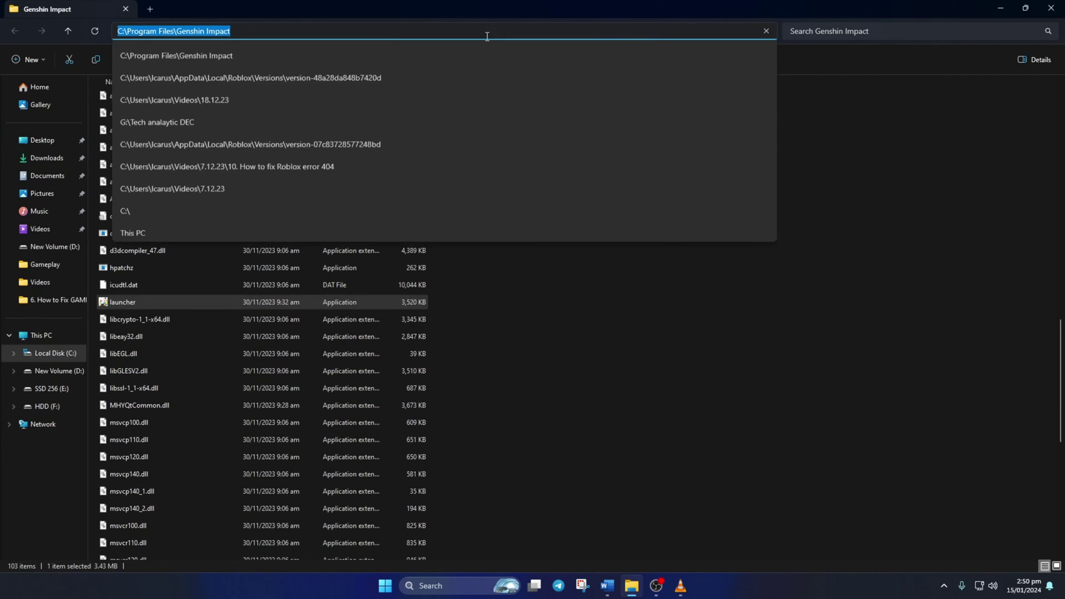
{"action": "right_click", "coordinate": [488, 33]}
{"action": "left_click", "coordinate": [515, 62]}
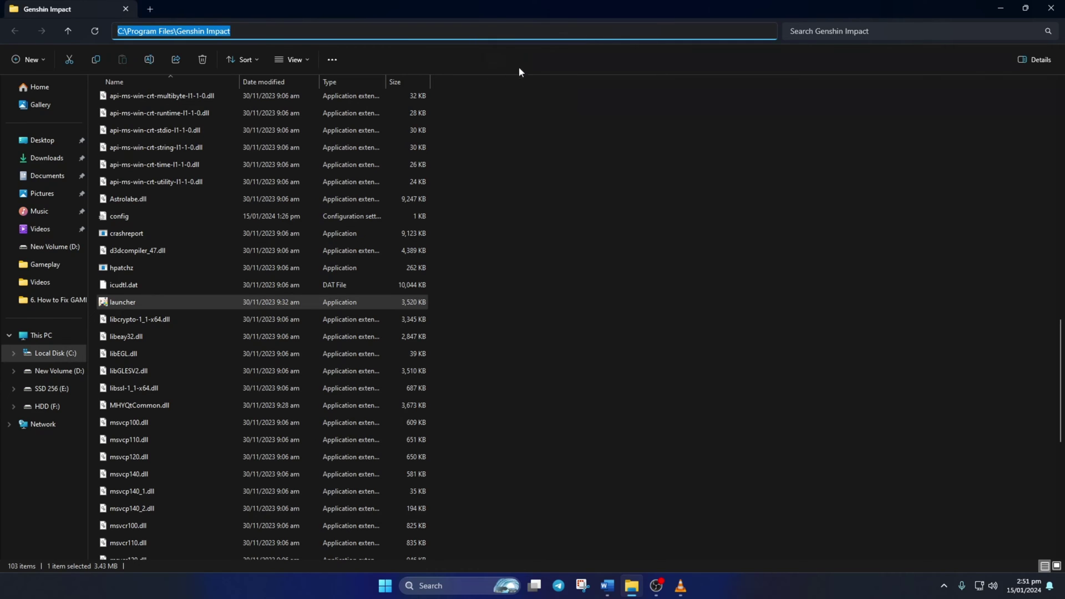
{"action": "left_click", "coordinate": [438, 586]}
{"action": "type", "text": "fire"}
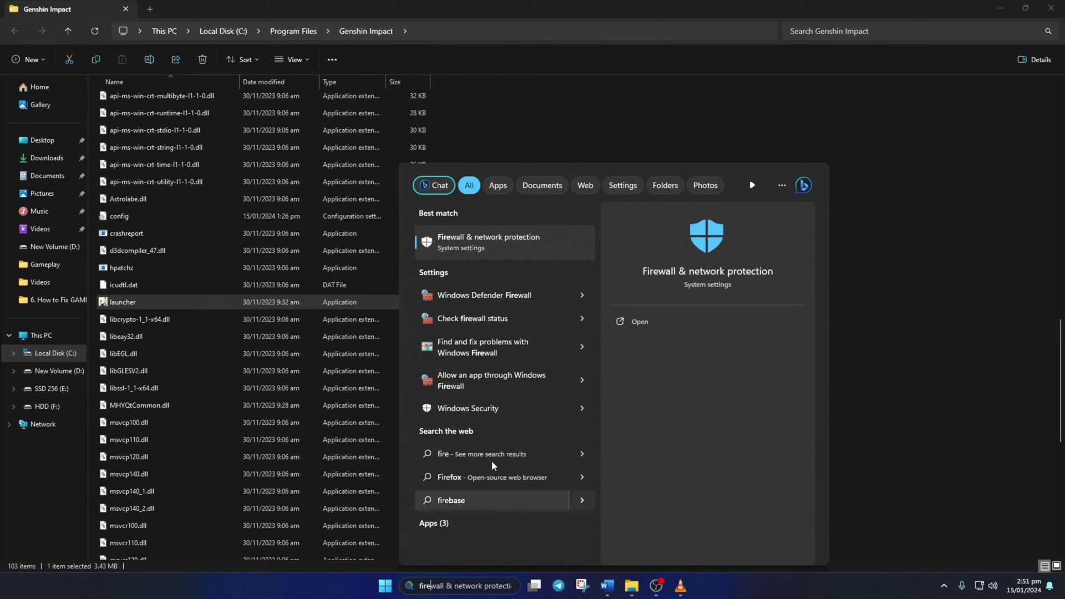
- Allow the launcher from C:\Program Files\Genshin Impact through the firewall on private networks
{"action": "left_click", "coordinate": [463, 252]}
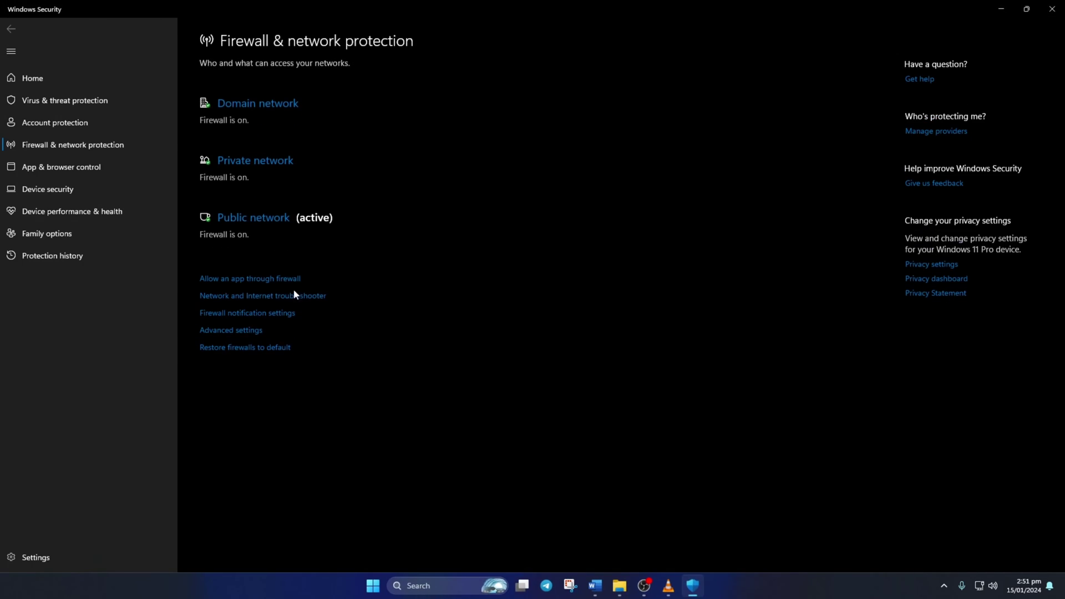
{"action": "left_click", "coordinate": [255, 280]}
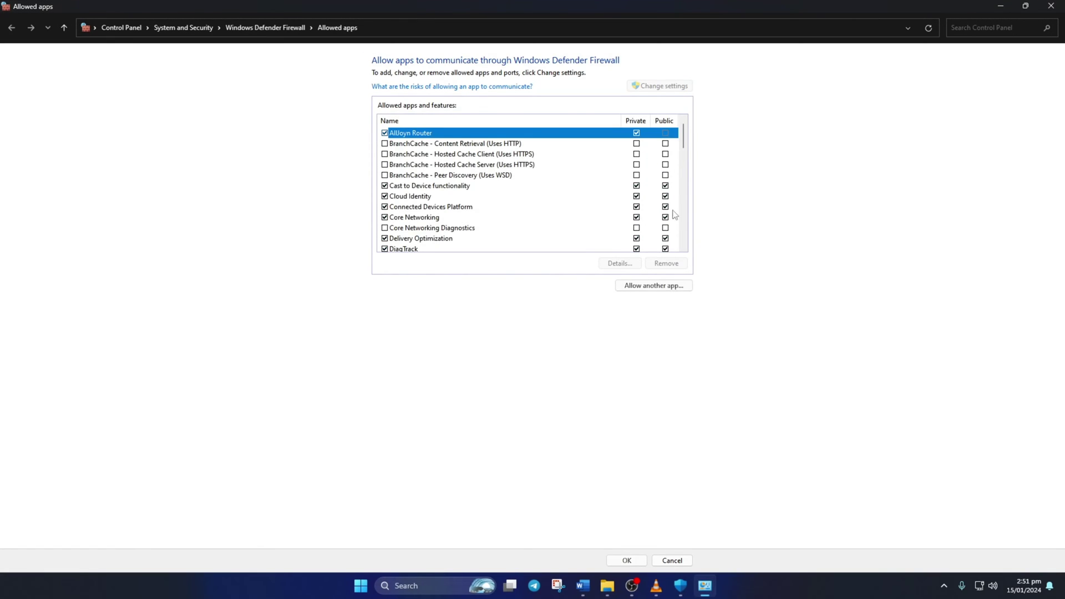
{"action": "left_click", "coordinate": [653, 285]}
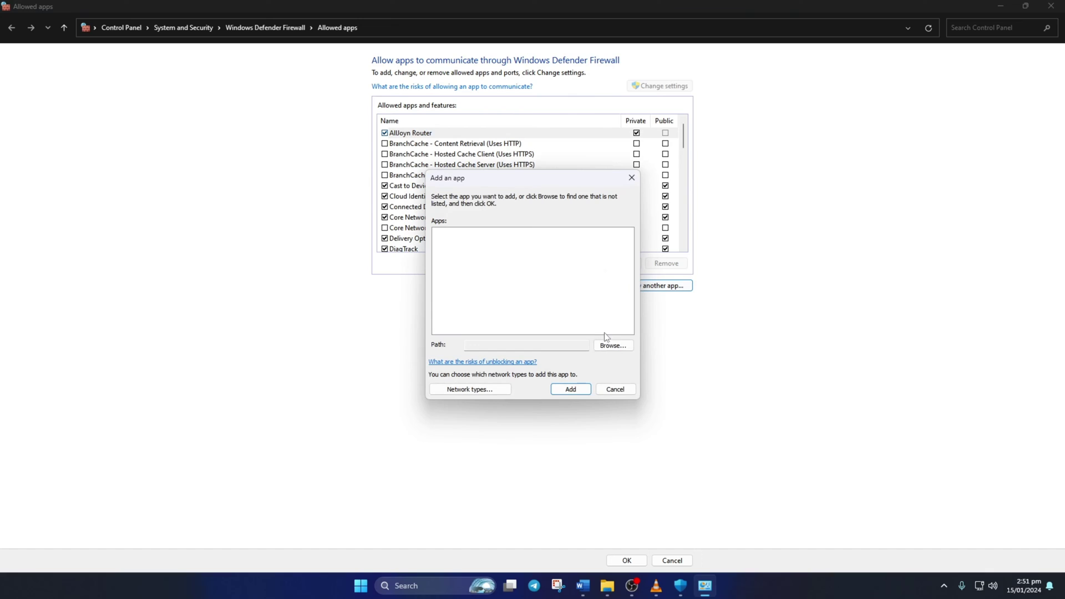
{"action": "left_click", "coordinate": [613, 344]}
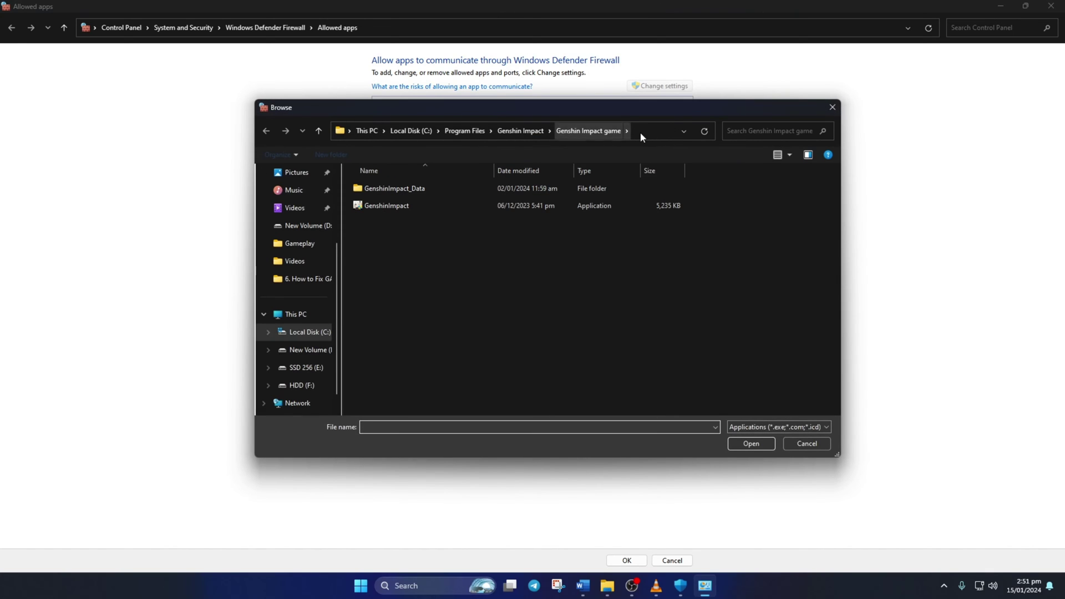
{"action": "left_click", "coordinate": [640, 132]}
{"action": "key", "text": "ctrl+BackSpace"}
{"action": "key", "text": "Return"}
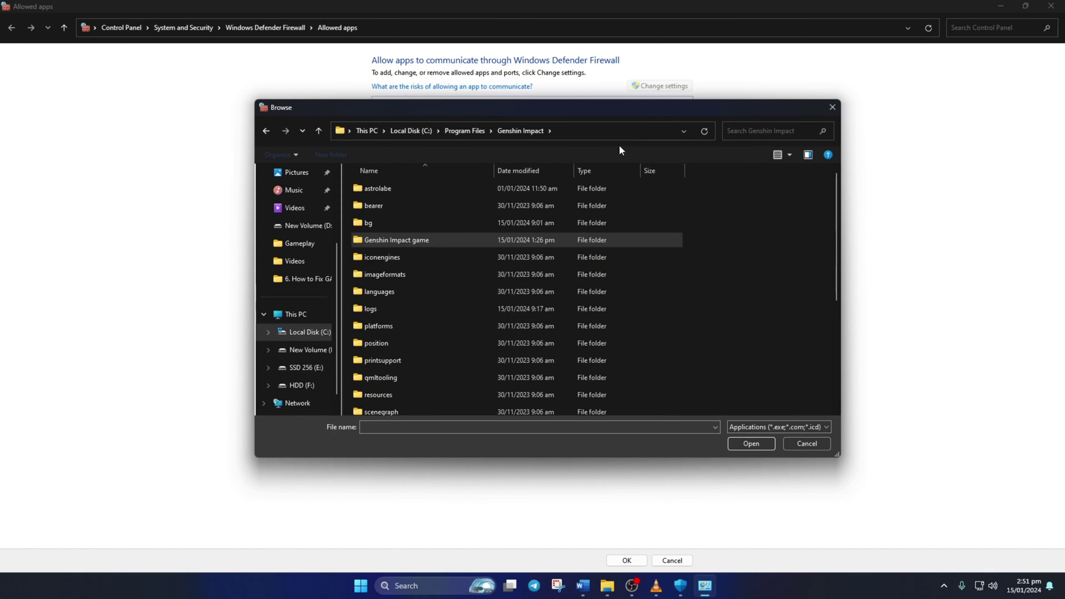
{"action": "scroll", "coordinate": [602, 221], "scroll_direction": "down", "scroll_amount": 4}
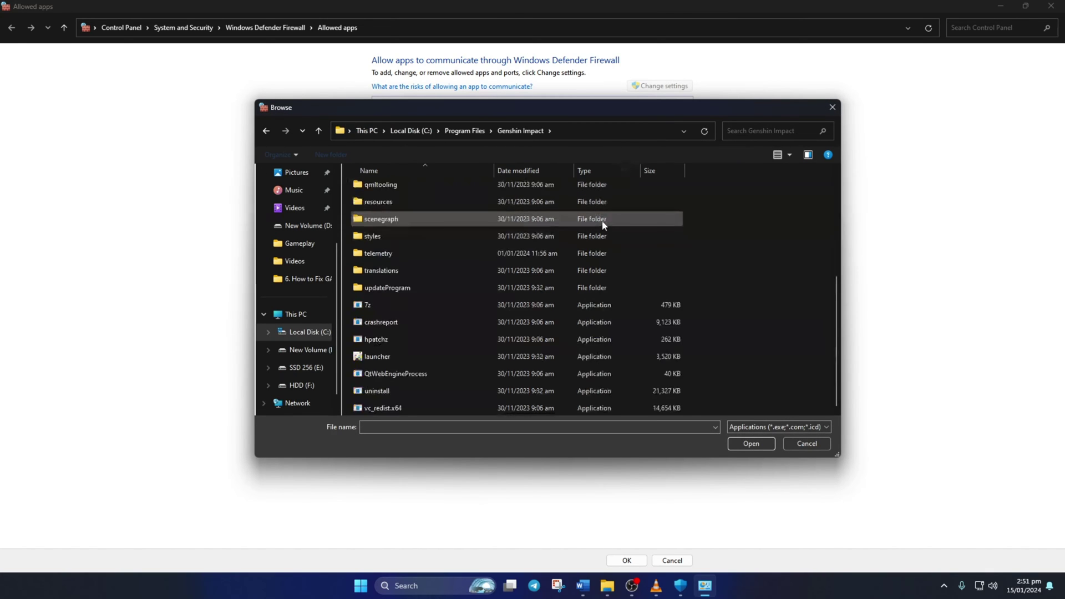
{"action": "double_click", "coordinate": [441, 356]}
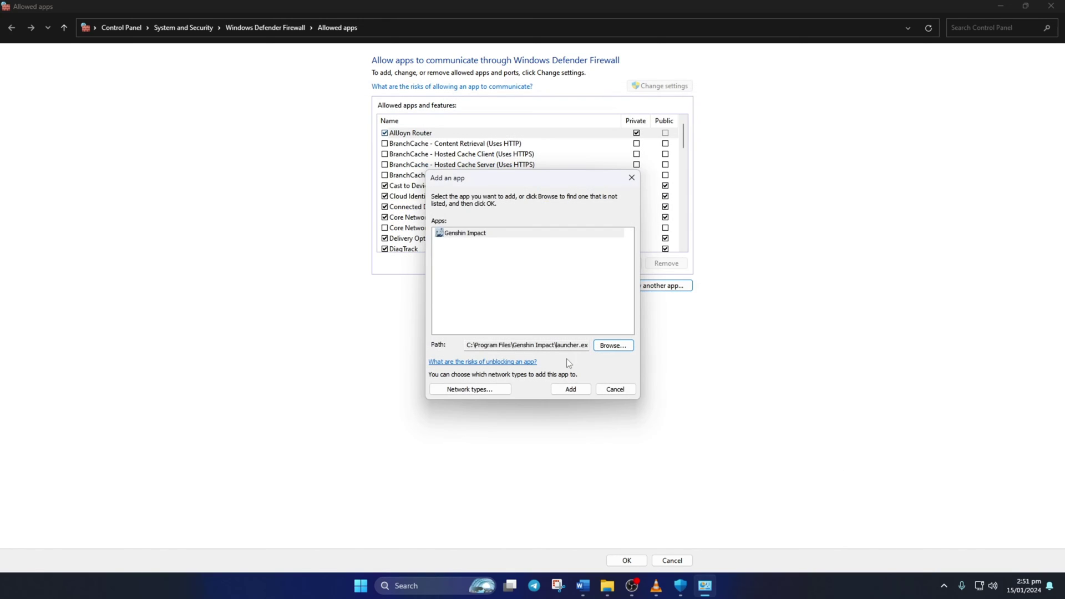
{"action": "left_click", "coordinate": [572, 389]}
{"action": "left_click", "coordinate": [648, 241]}
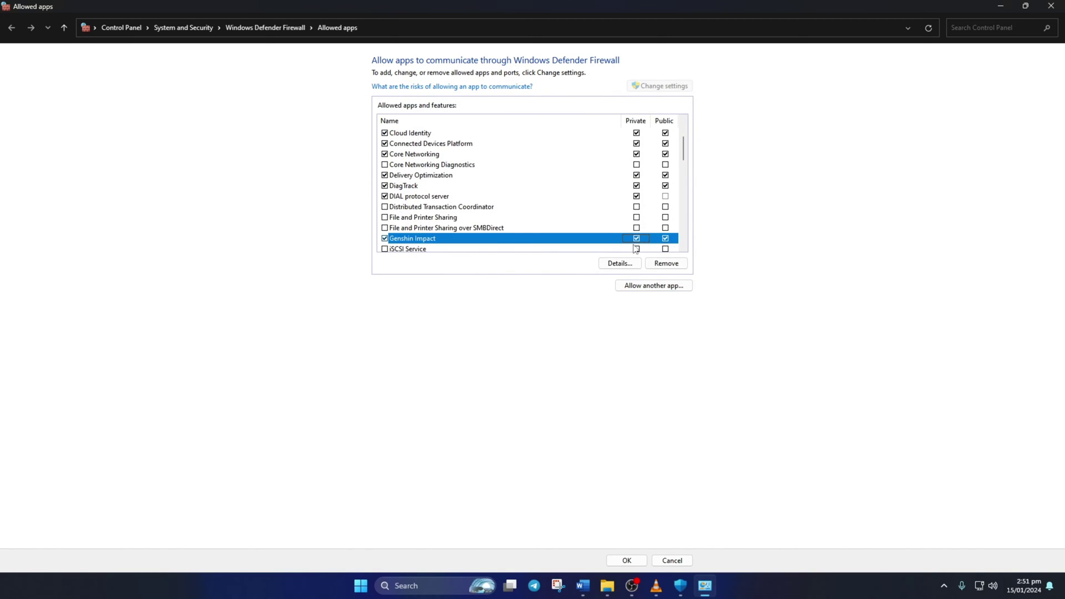
- Add GenshinImpact.exe from the Genshin Impact folder to the firewall's allowed apps
{"action": "left_click", "coordinate": [647, 287]}
{"action": "left_click", "coordinate": [614, 348]}
{"action": "double_click", "coordinate": [440, 240]}
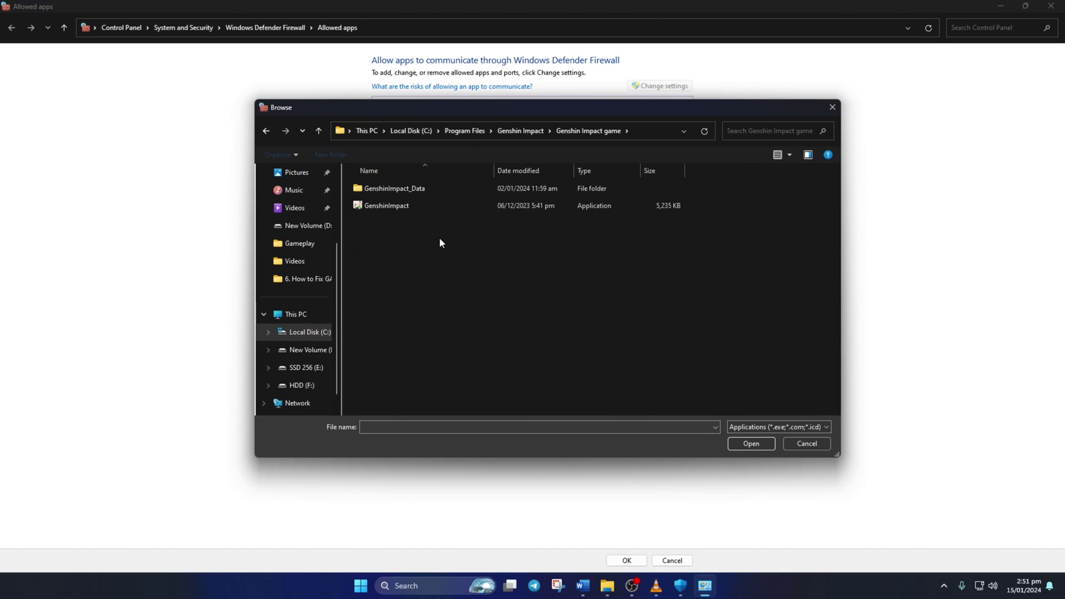
{"action": "double_click", "coordinate": [388, 206]}
{"action": "left_click", "coordinate": [568, 391]}
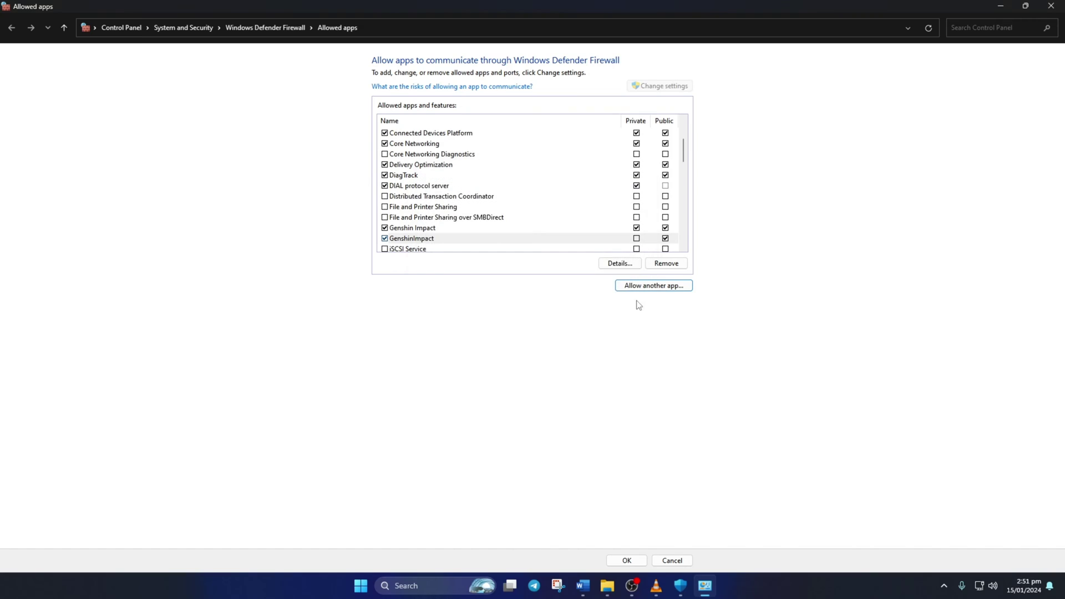
- Add GenshinImpact_Data\Plugins\ZFGameBrowser.exe, allow it on private networks, and save with OK
{"action": "left_click", "coordinate": [647, 287]}
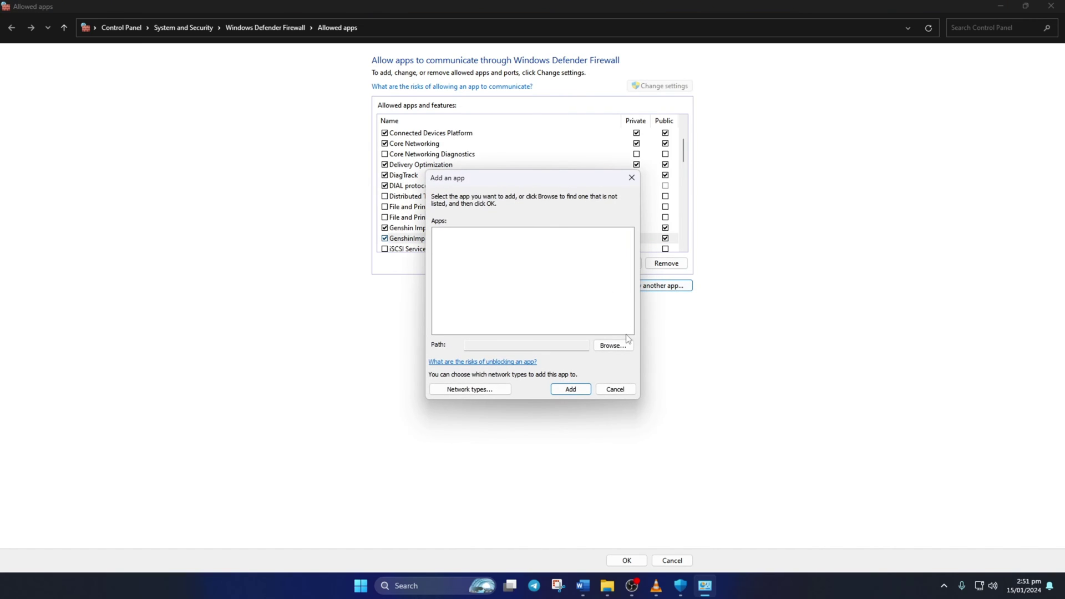
{"action": "left_click", "coordinate": [616, 345]}
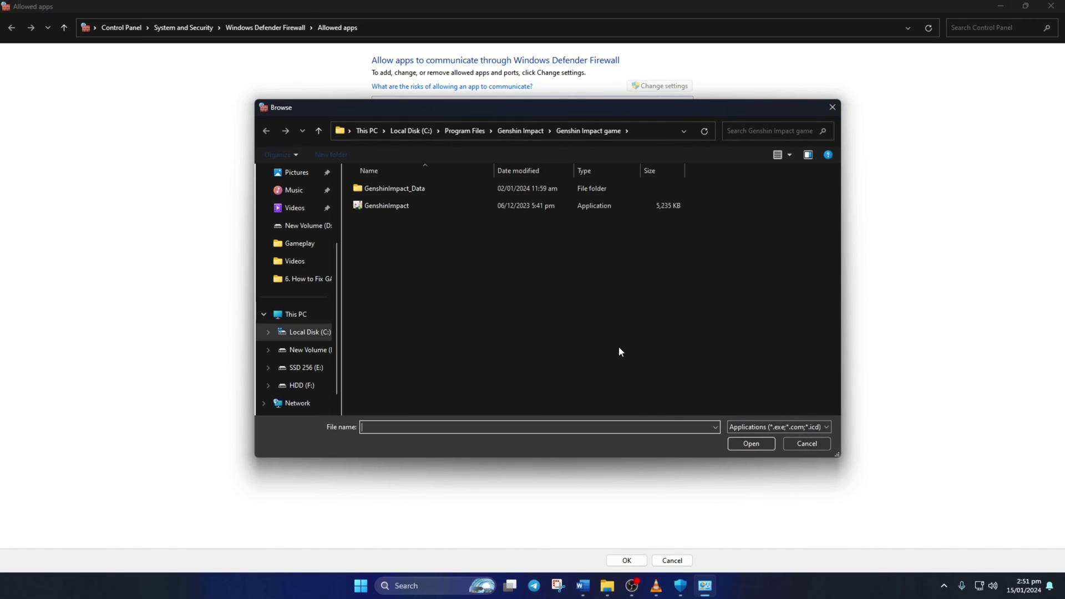
{"action": "double_click", "coordinate": [421, 189]}
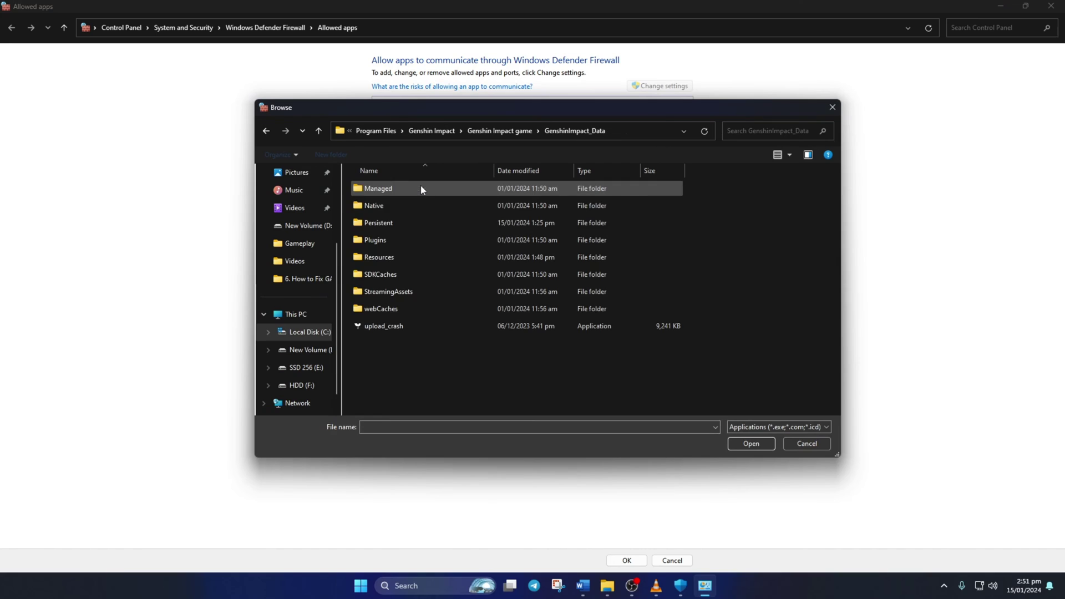
{"action": "double_click", "coordinate": [405, 241]}
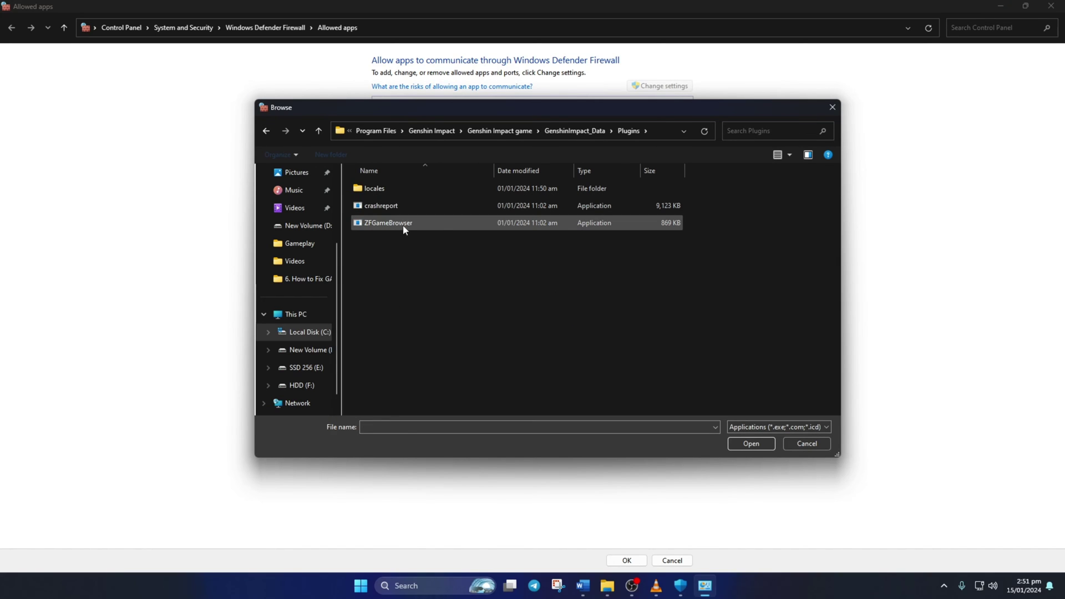
{"action": "double_click", "coordinate": [426, 225]}
{"action": "left_click", "coordinate": [567, 389]}
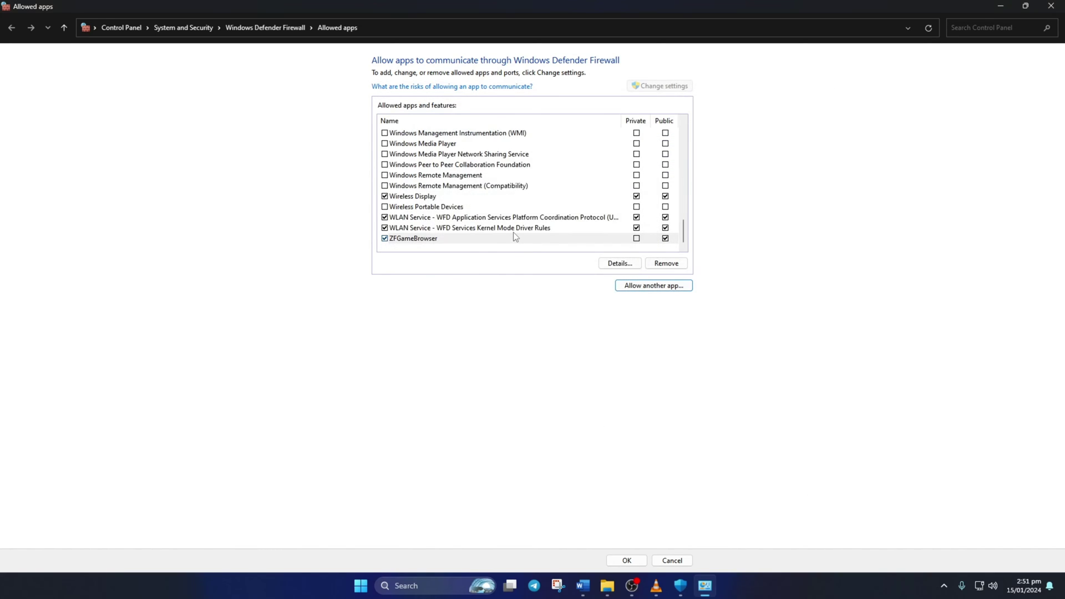
{"action": "left_click", "coordinate": [637, 239]}
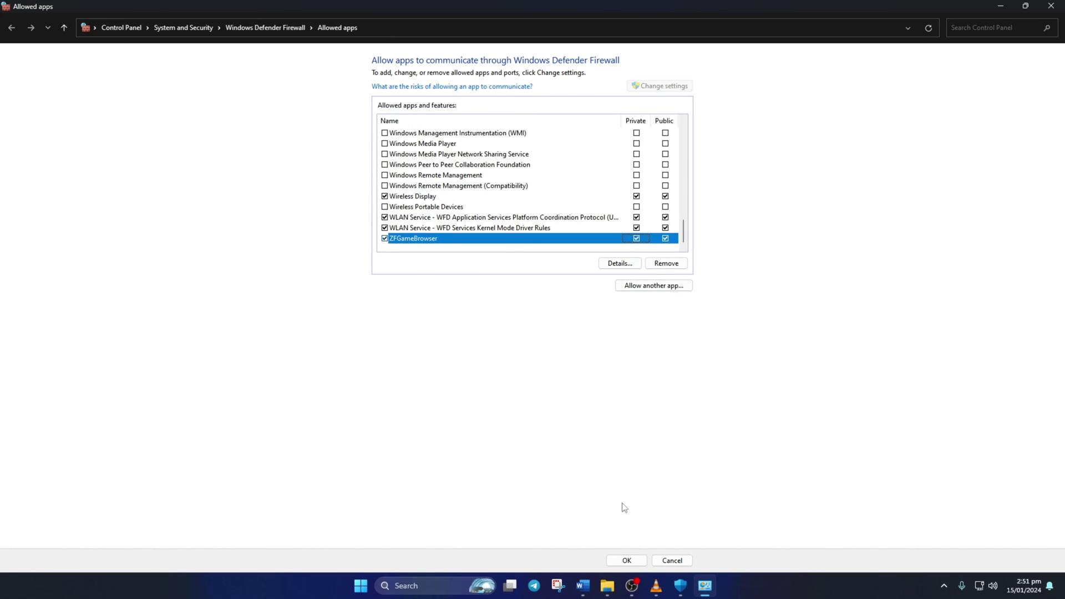
{"action": "left_click", "coordinate": [627, 561]}
- Restart Windows again using the Start menu's power options
{"action": "key", "text": "super"}
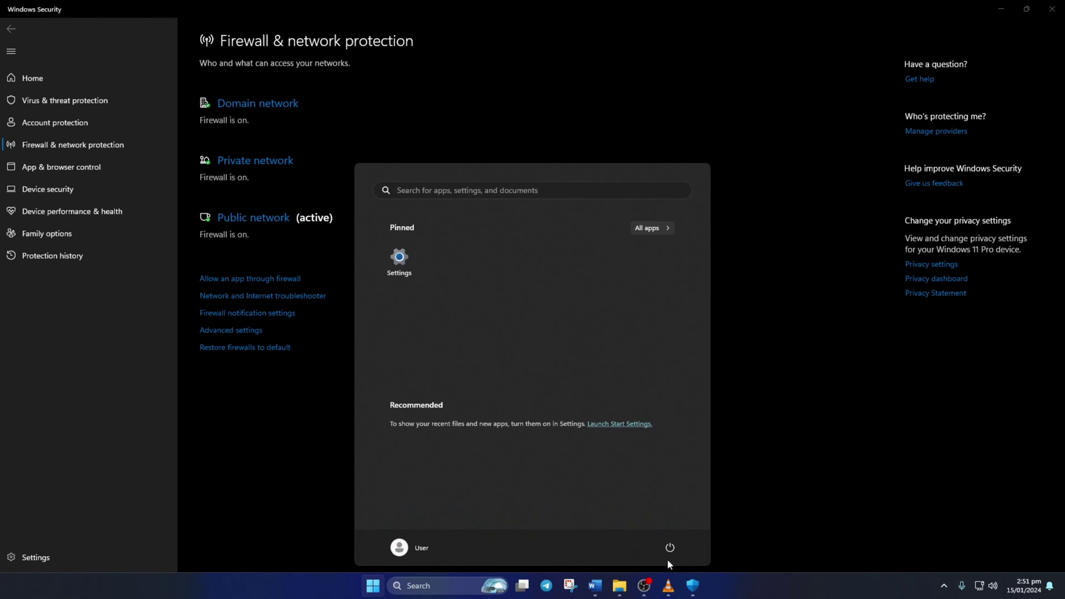
{"action": "left_click", "coordinate": [670, 547]}
{"action": "left_click", "coordinate": [697, 521]}
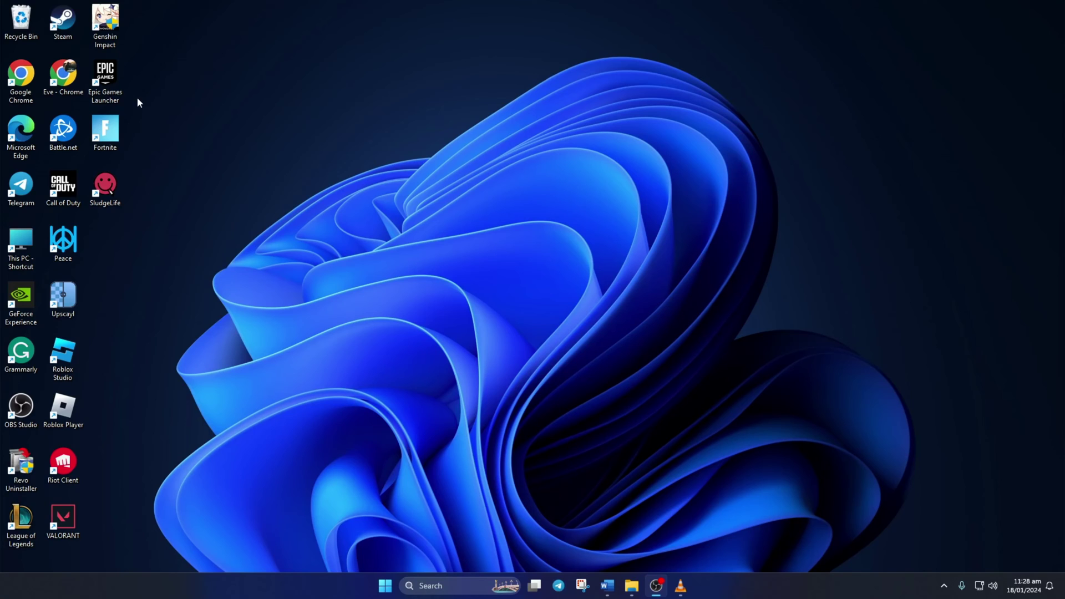
- Open the Genshin Impact launcher, approve its permission prompt, and confirm Repair Now
{"action": "double_click", "coordinate": [105, 24]}
{"action": "left_click", "coordinate": [831, 380]}
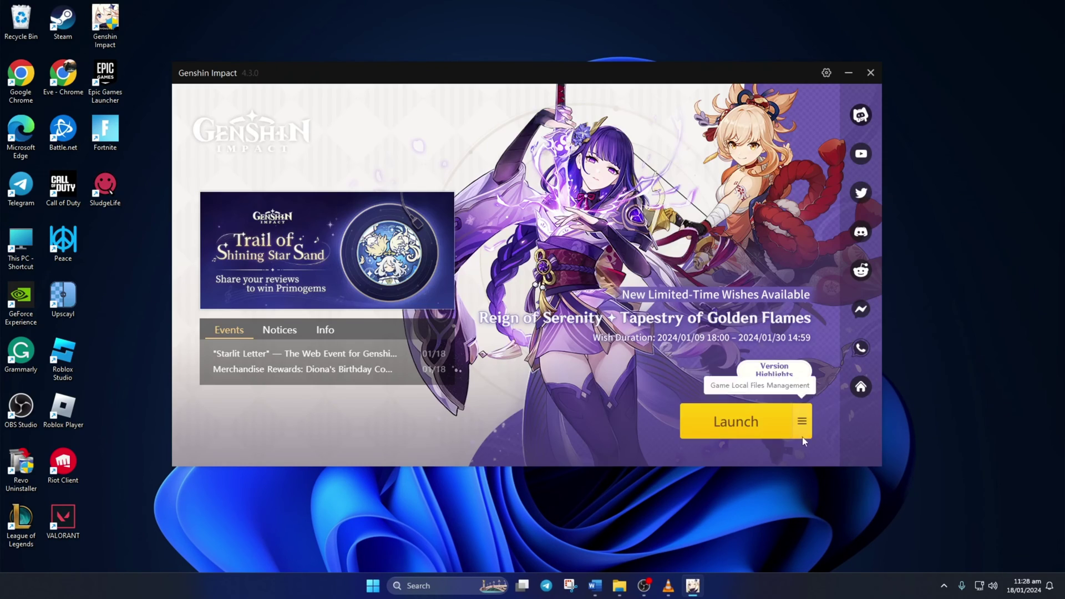
{"action": "left_click", "coordinate": [806, 426]}
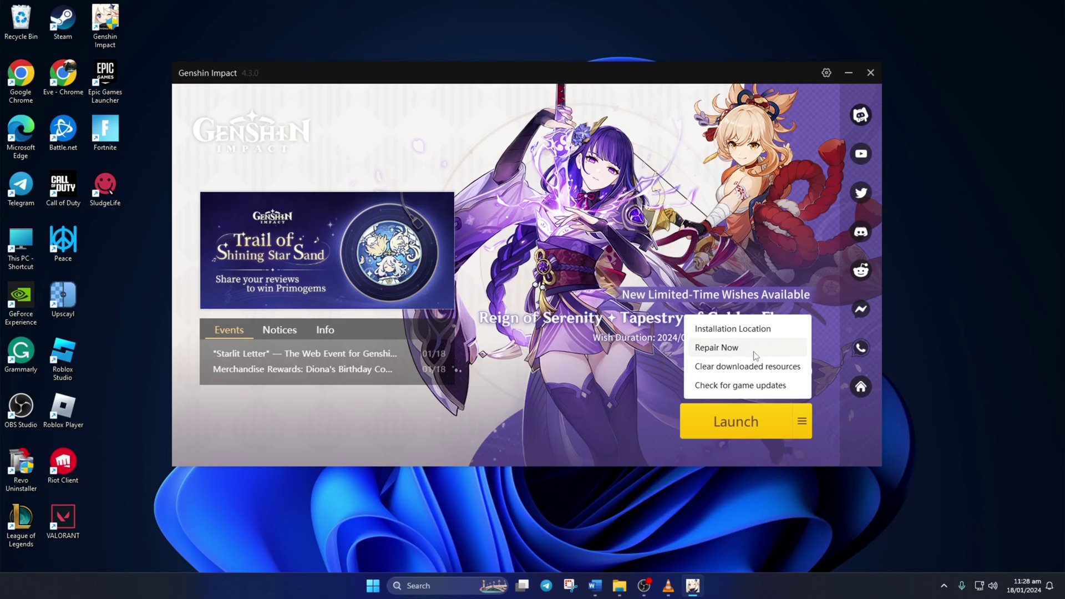
{"action": "left_click", "coordinate": [718, 348]}
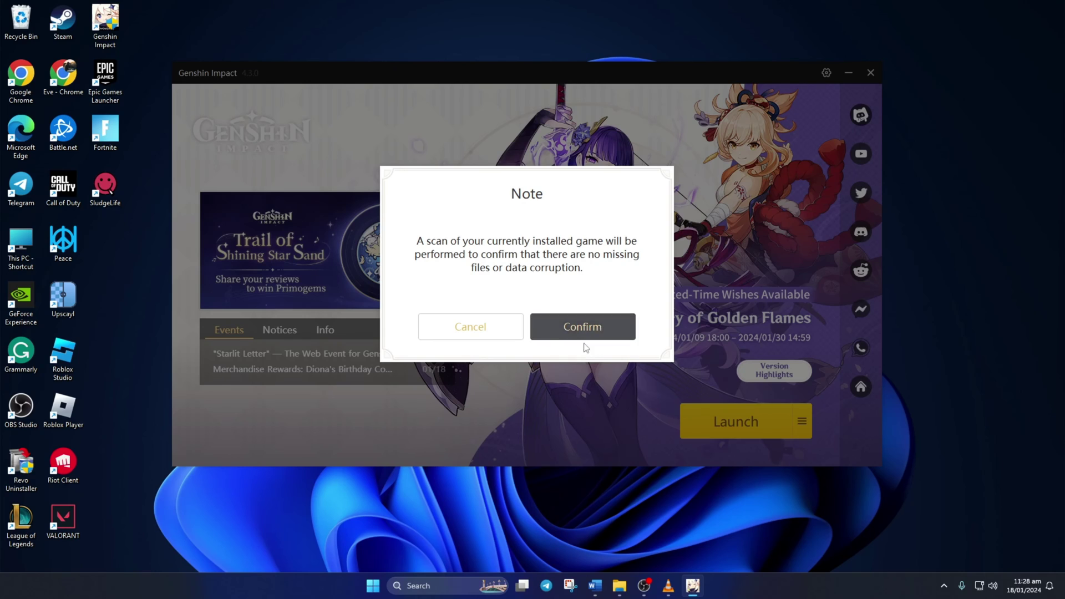
{"action": "left_click", "coordinate": [589, 331]}
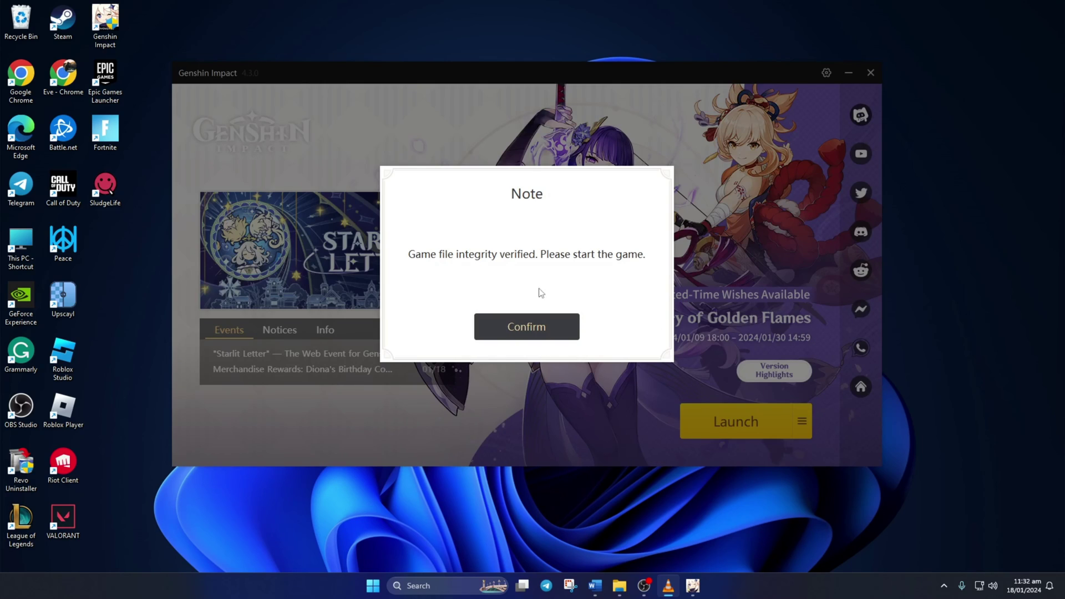
- Dismiss the integrity-verified message and launch the game
{"action": "left_click", "coordinate": [537, 330]}
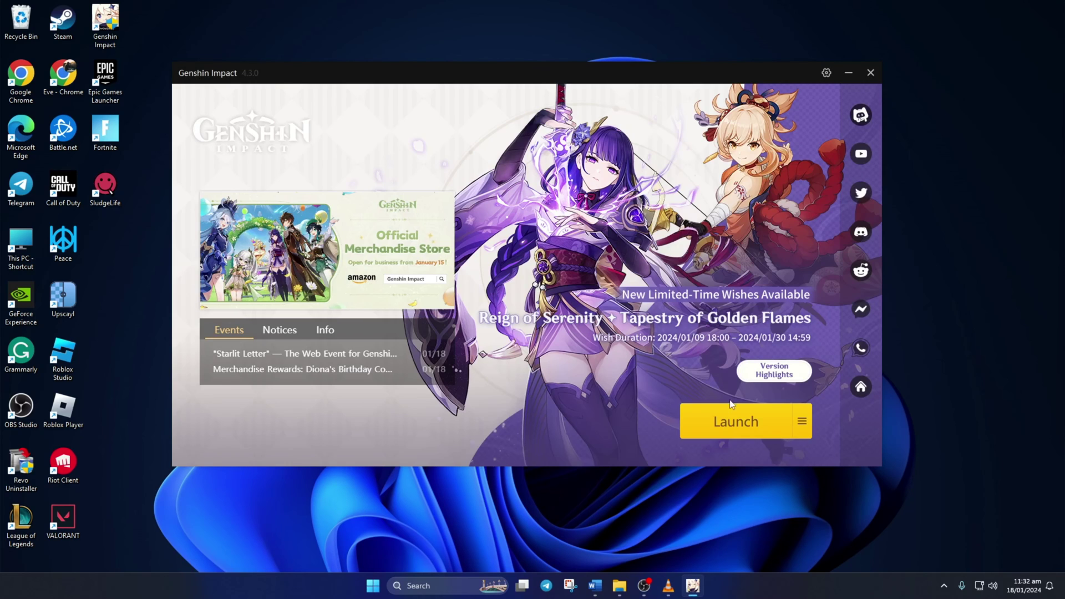
{"action": "left_click", "coordinate": [725, 421]}
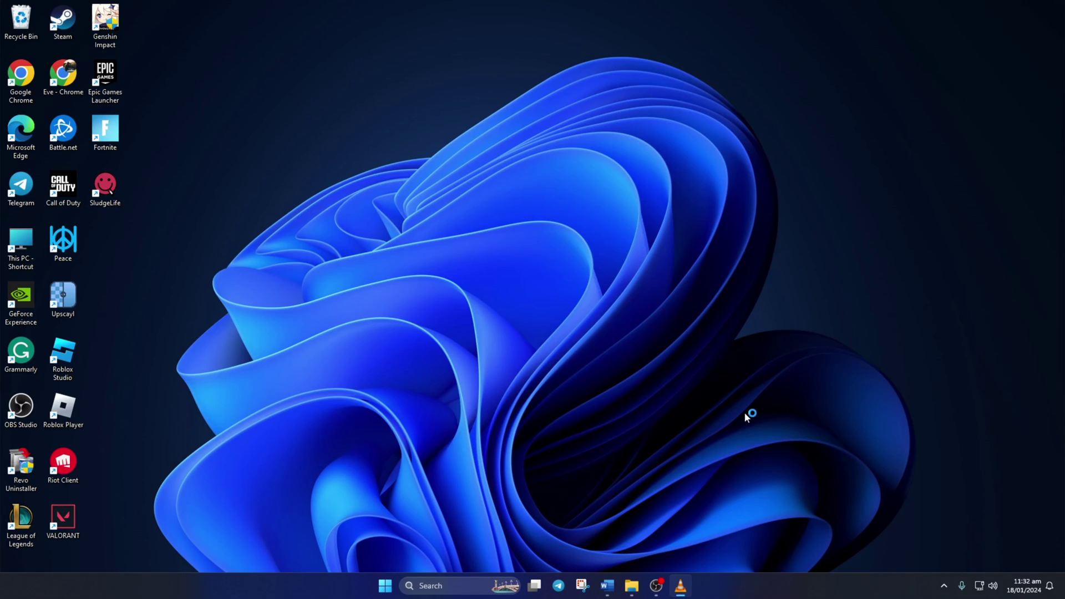